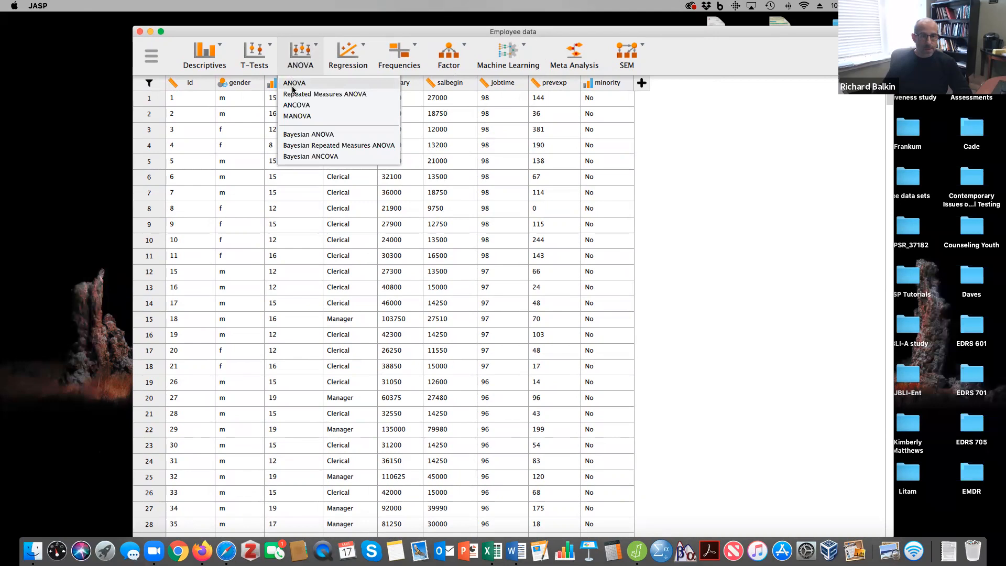
Start a Repeated Measures ANOVA and name its first repeated measures factor "time"
{"action": "left_click", "coordinate": [293, 95]}
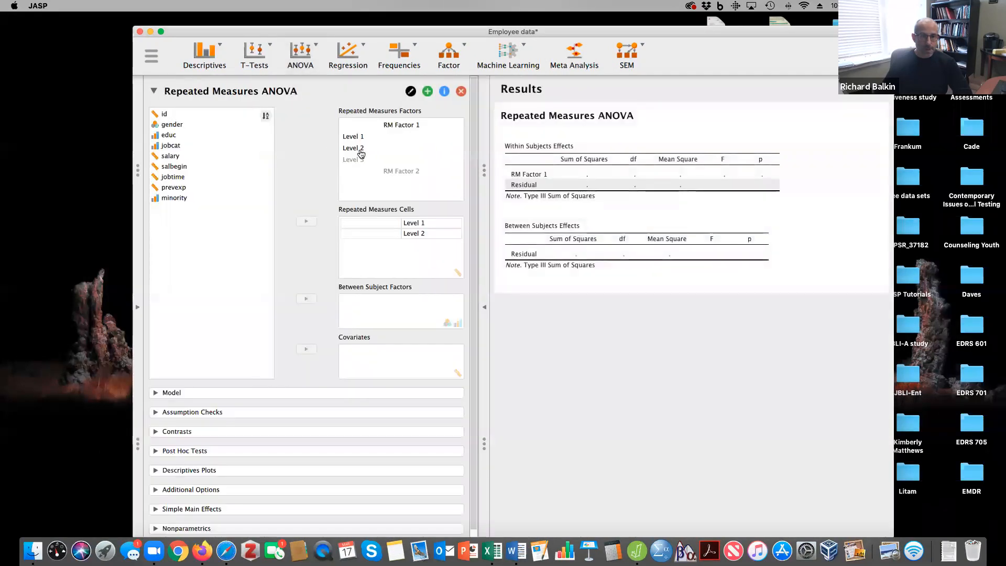
{"action": "left_click", "coordinate": [404, 125]}
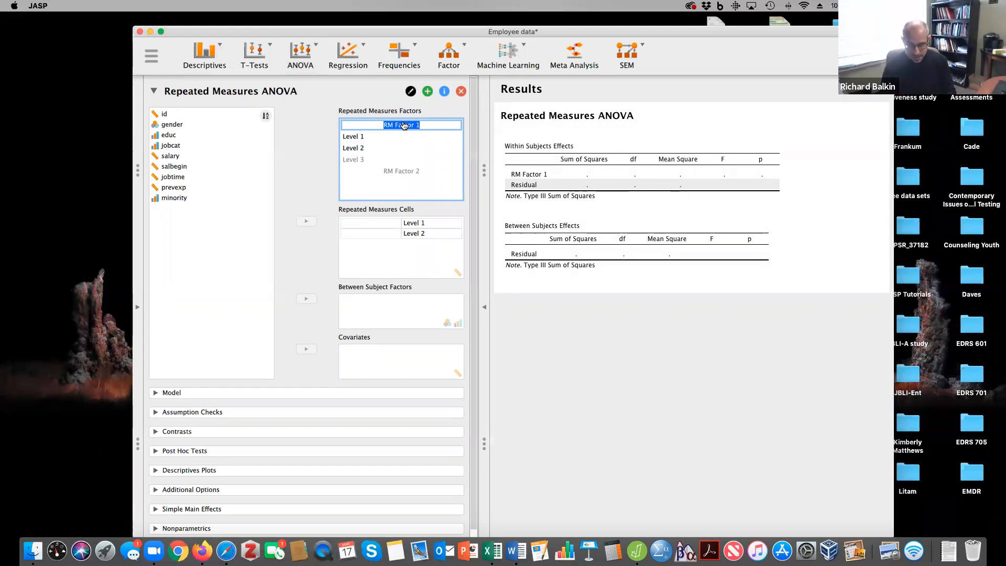
{"action": "type", "text": "time"}
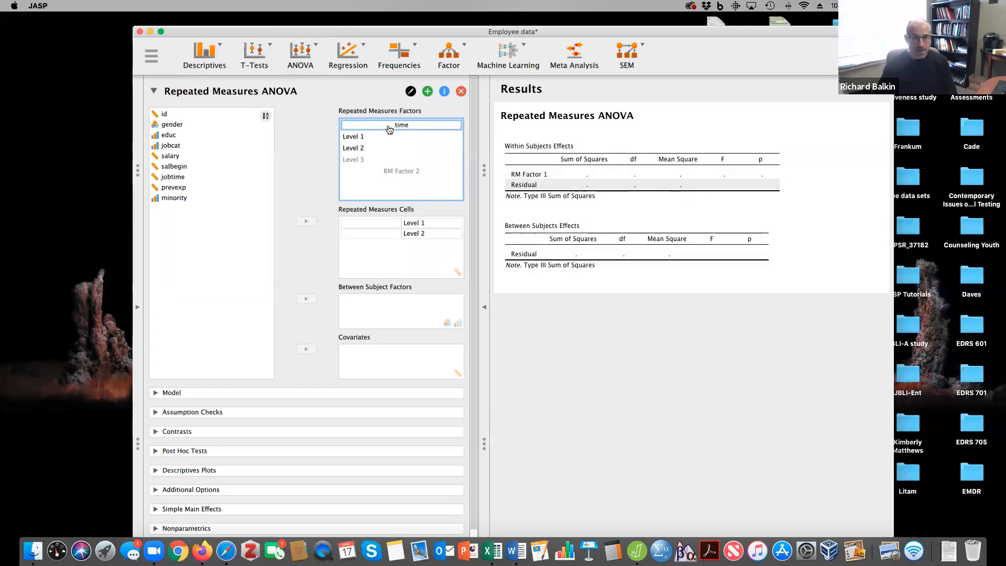
Name the two levels of the time factor "beginning salary" and "current salary"
{"action": "left_click", "coordinate": [361, 137]}
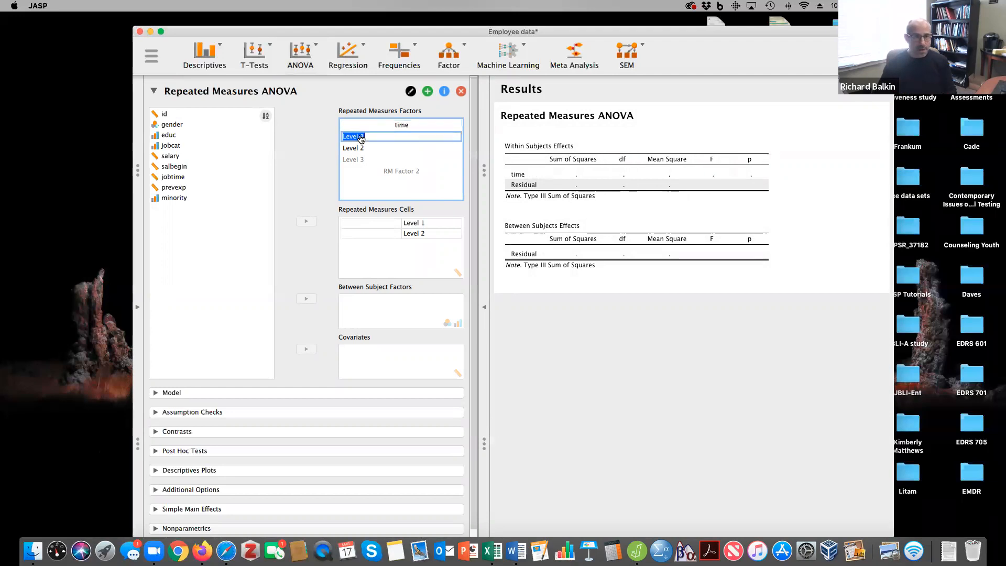
{"action": "left_click_drag", "start_coordinate": [171, 165], "coordinate": [362, 136]}
{"action": "left_click", "coordinate": [362, 137]}
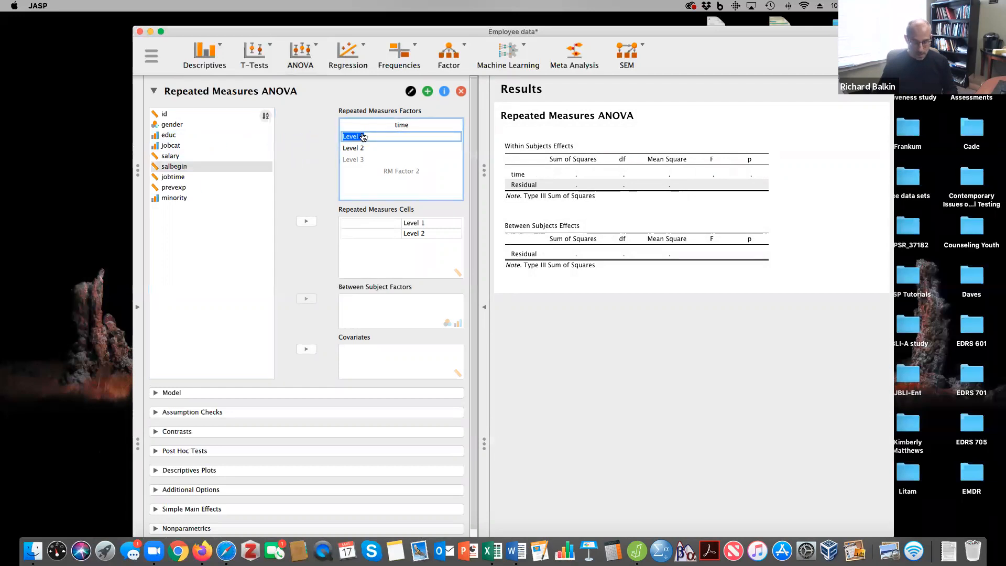
{"action": "type", "text": "beginning salary"}
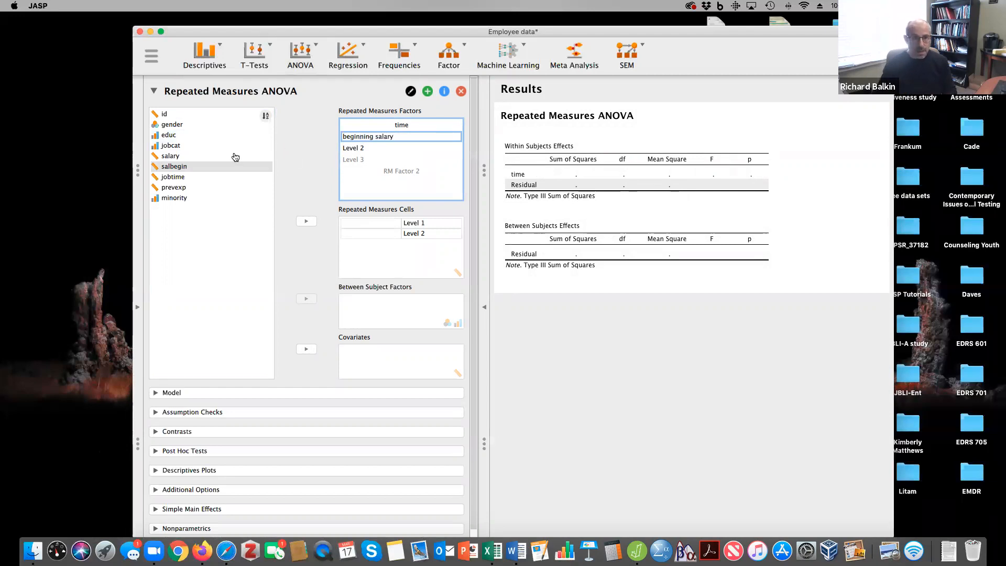
{"action": "left_click", "coordinate": [353, 150]}
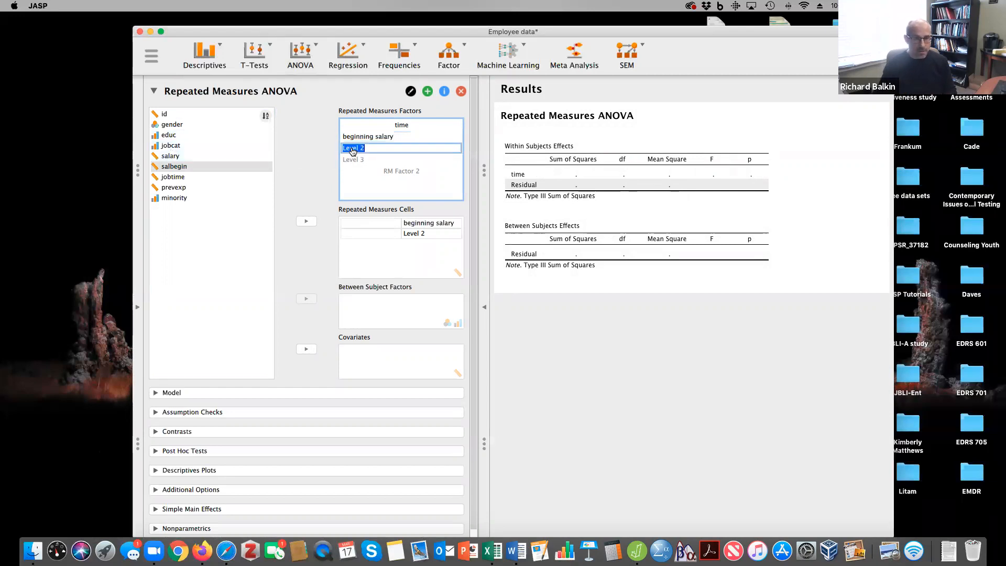
{"action": "type", "text": "current salary"}
{"action": "left_click", "coordinate": [377, 173]}
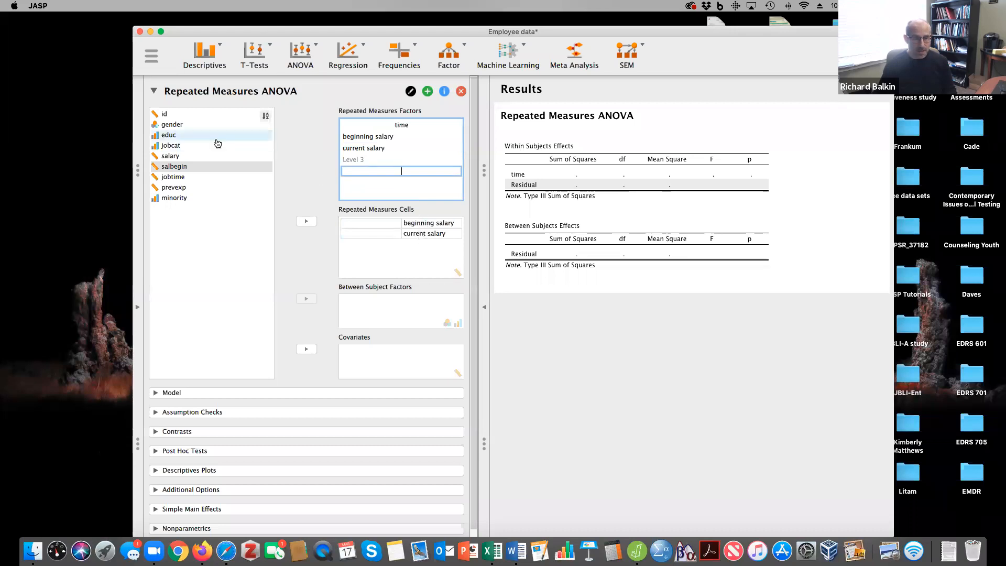
Assign salbegin to the beginning salary cell and salary to the current salary cell
{"action": "left_click_drag", "start_coordinate": [195, 166], "coordinate": [365, 219]}
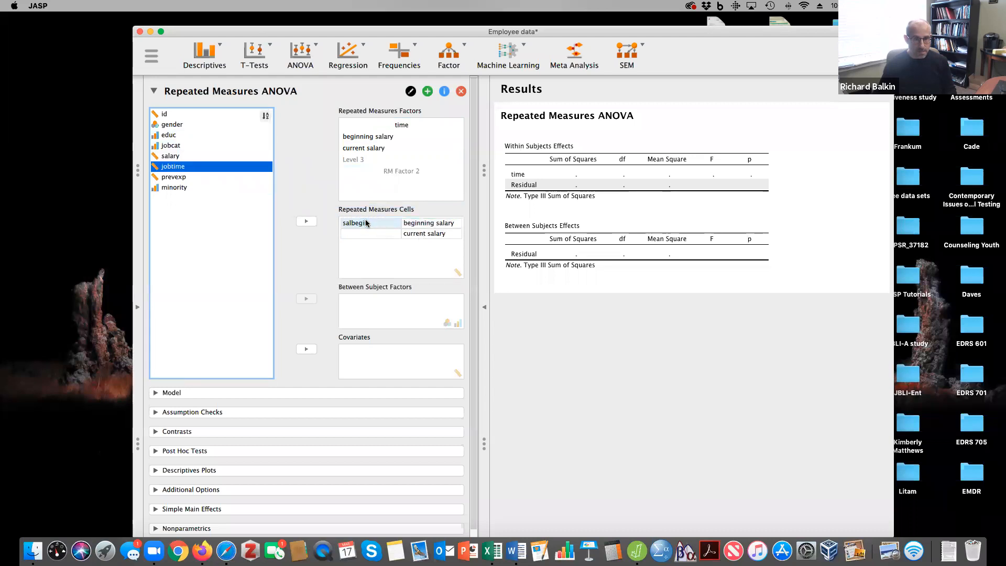
{"action": "left_click", "coordinate": [169, 156]}
{"action": "left_click_drag", "start_coordinate": [170, 156], "coordinate": [367, 234]}
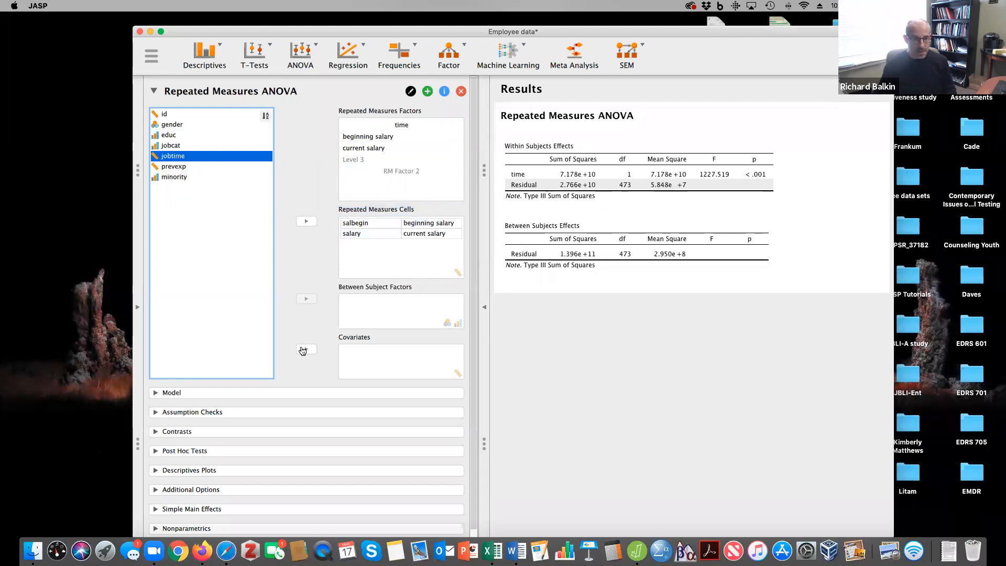
Add sphericity tests as an assumption check and examine the full Test of Sphericity table in the results
{"action": "scroll", "coordinate": [286, 395], "scroll_direction": "down", "scroll_amount": 1}
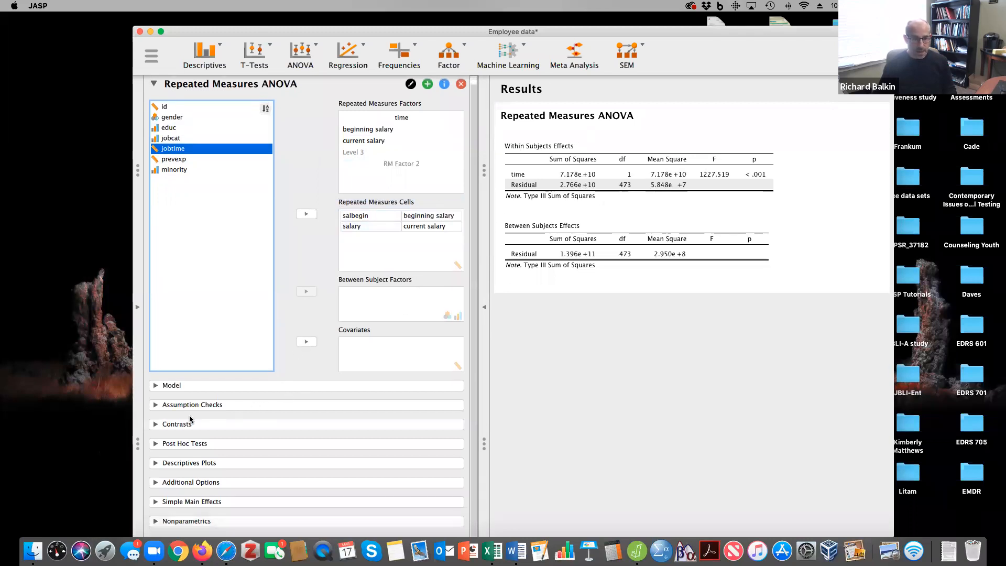
{"action": "left_click", "coordinate": [157, 404]}
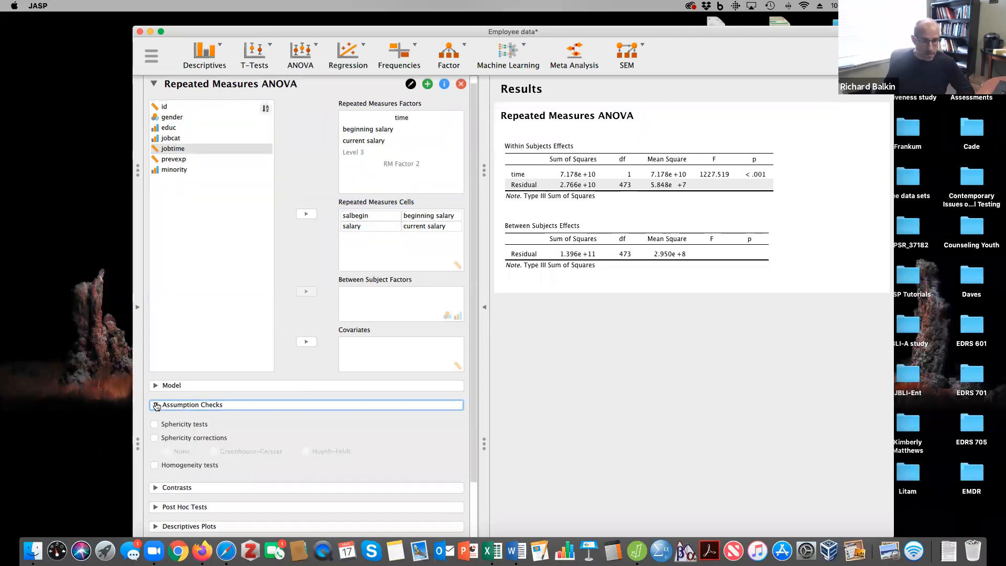
{"action": "scroll", "coordinate": [235, 444], "scroll_direction": "down", "scroll_amount": 5}
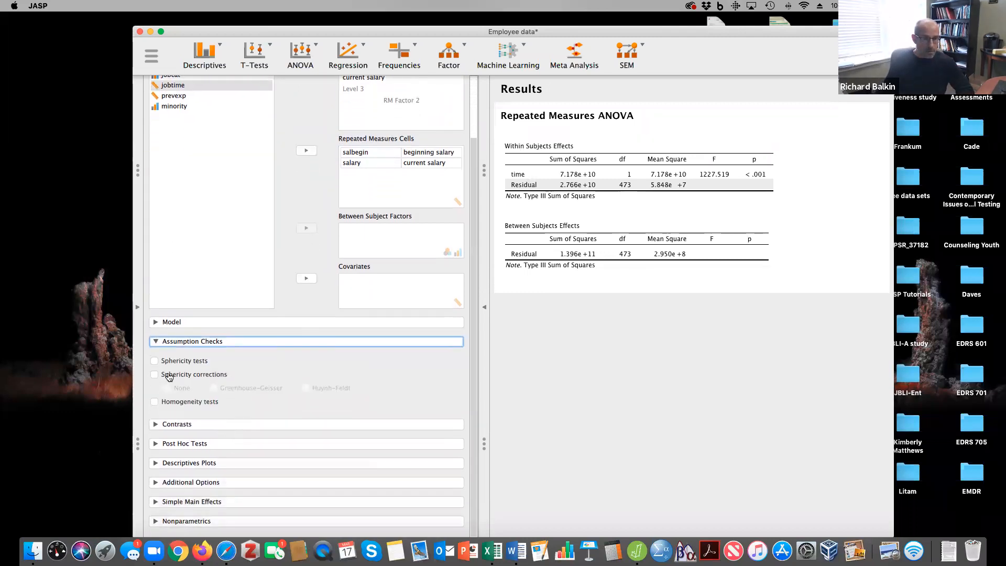
{"action": "left_click", "coordinate": [155, 362]}
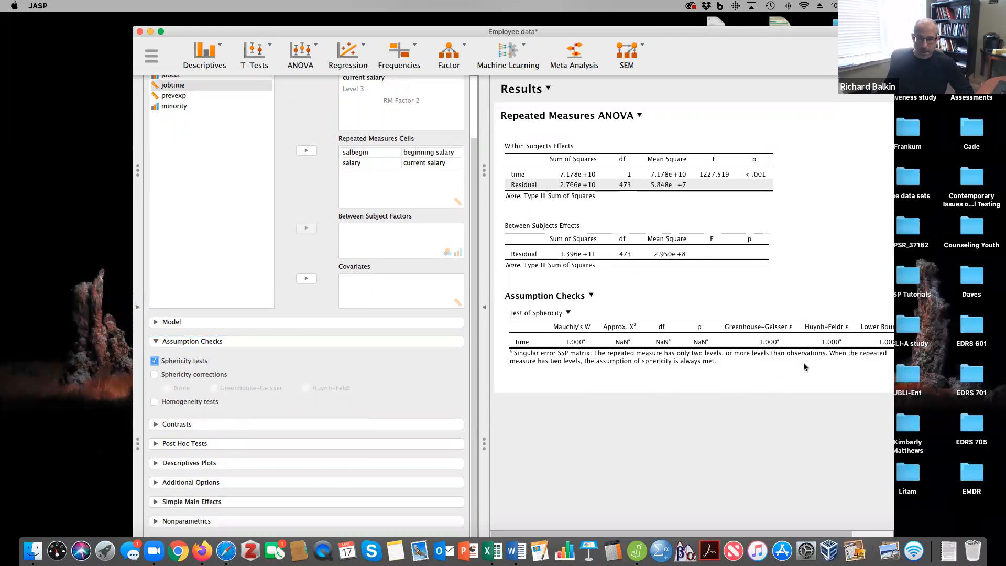
{"action": "scroll", "coordinate": [751, 339], "scroll_direction": "right", "scroll_amount": 3}
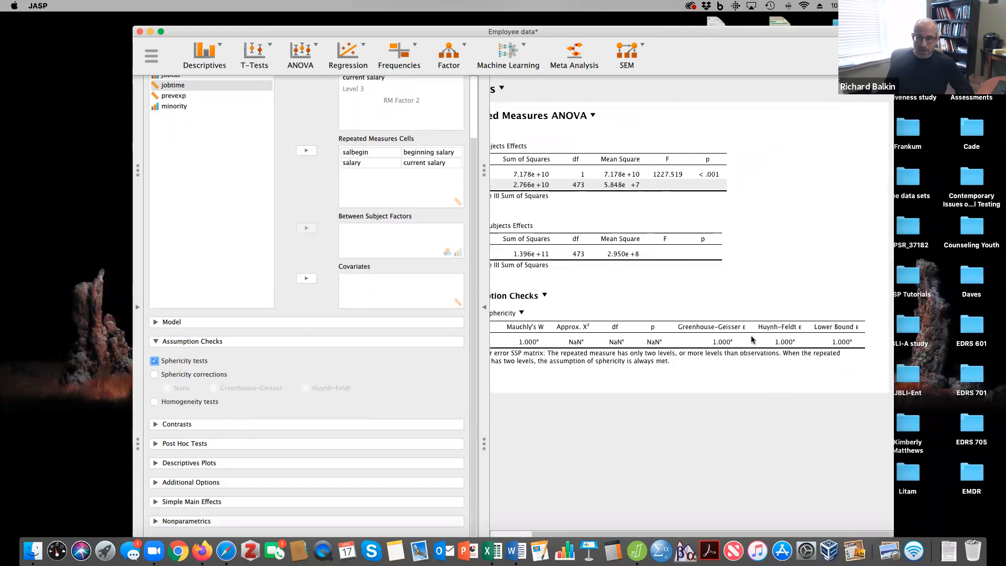
{"action": "scroll", "coordinate": [742, 338], "scroll_direction": "left", "scroll_amount": 3}
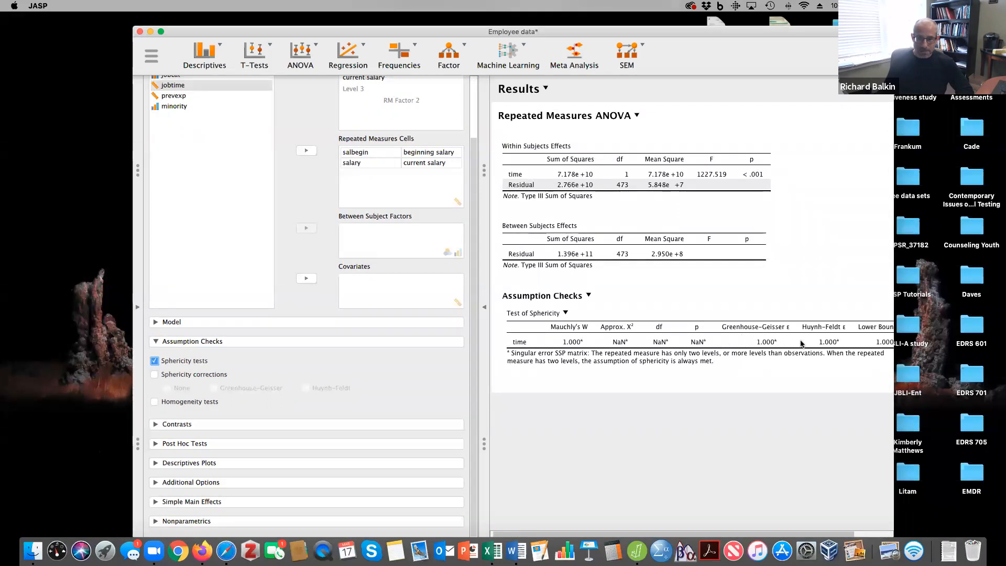
{"action": "scroll", "coordinate": [762, 341], "scroll_direction": "right", "scroll_amount": 2}
{"action": "scroll", "coordinate": [739, 340], "scroll_direction": "right", "scroll_amount": 1}
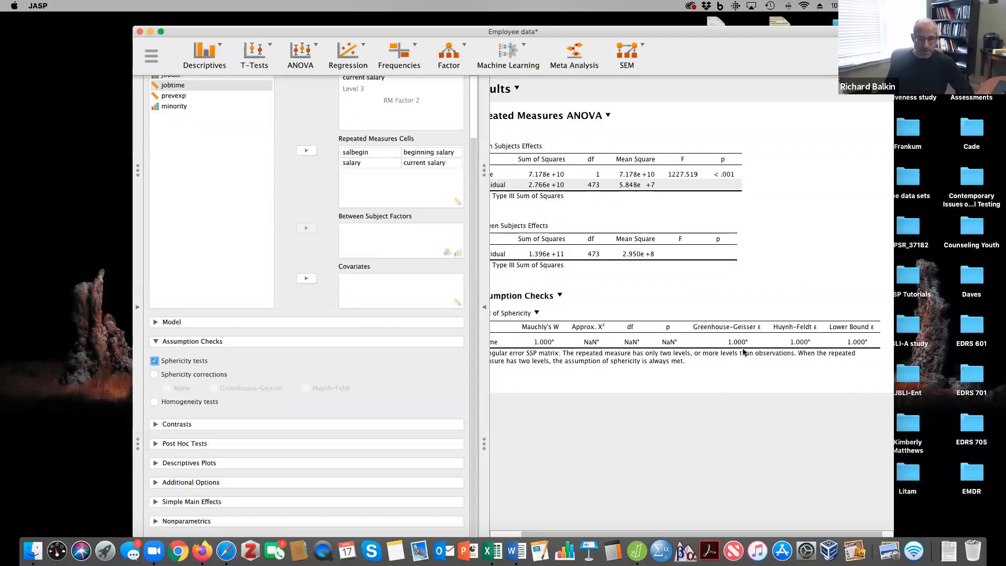
{"action": "scroll", "coordinate": [725, 350], "scroll_direction": "left", "scroll_amount": 2}
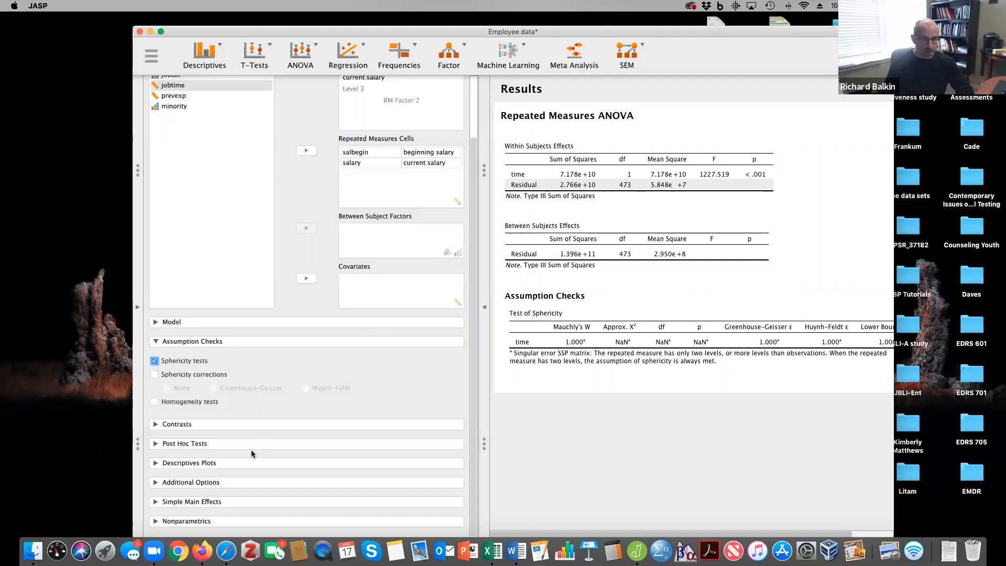
Include descriptive statistics and η² effect size estimates in the output, and view the results at full width
{"action": "left_click", "coordinate": [160, 482]}
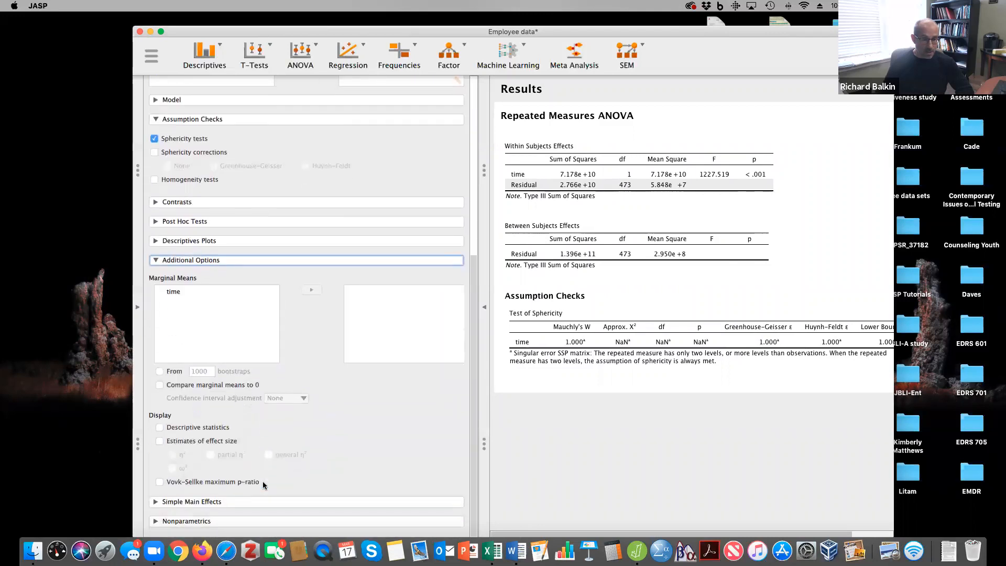
{"action": "left_click", "coordinate": [159, 427]}
{"action": "left_click", "coordinate": [160, 441]}
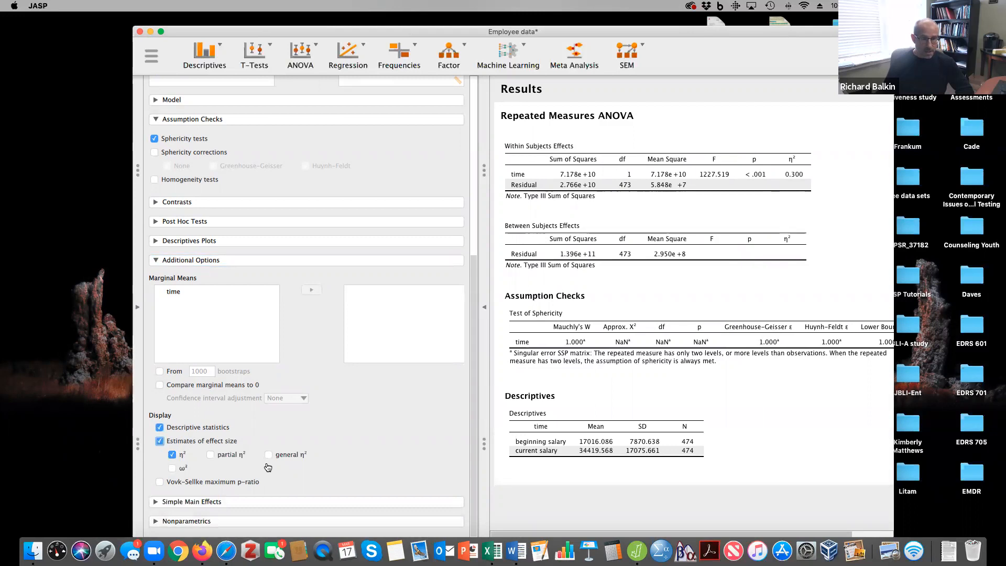
{"action": "left_click", "coordinate": [485, 308]}
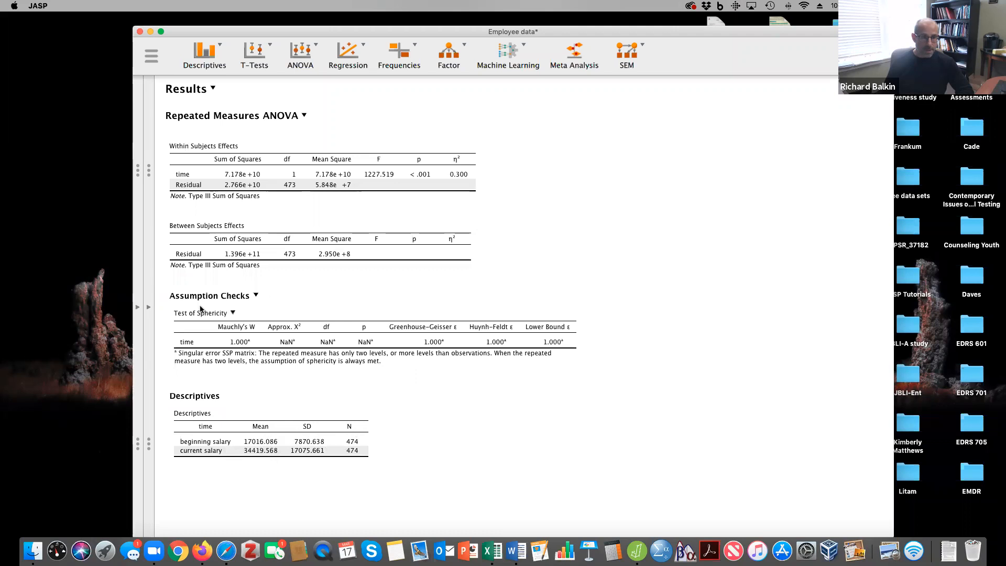
{"action": "left_click", "coordinate": [155, 309]}
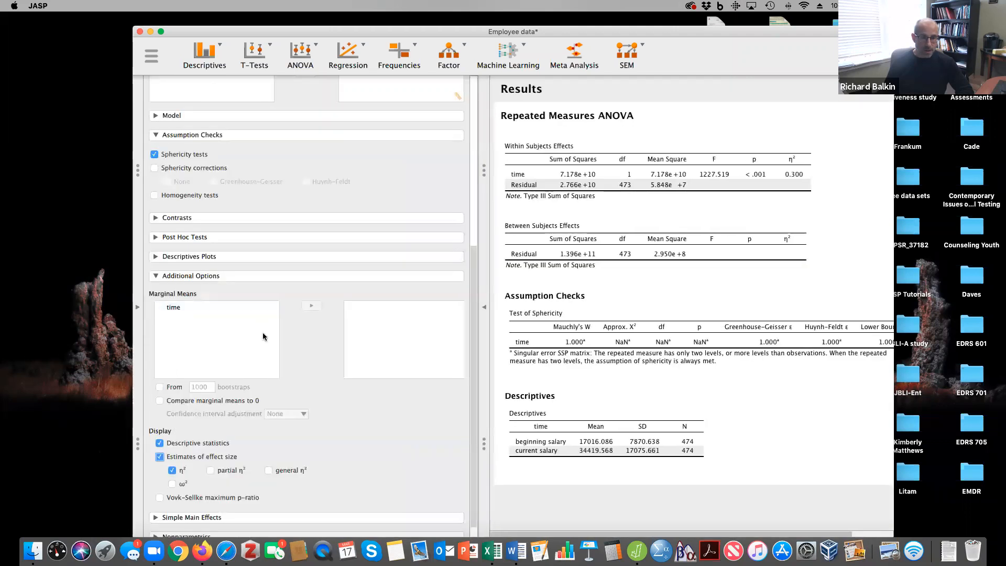
Add the time factor to the post hoc tests
{"action": "scroll", "coordinate": [283, 394], "scroll_direction": "down", "scroll_amount": 1}
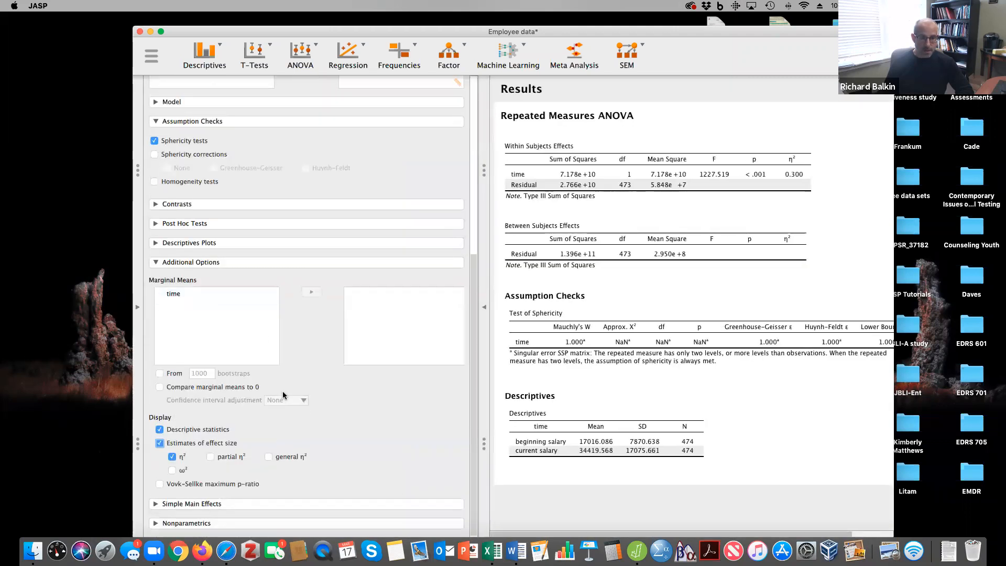
{"action": "scroll", "coordinate": [283, 393], "scroll_direction": "up", "scroll_amount": 2}
{"action": "scroll", "coordinate": [283, 394], "scroll_direction": "down", "scroll_amount": 2}
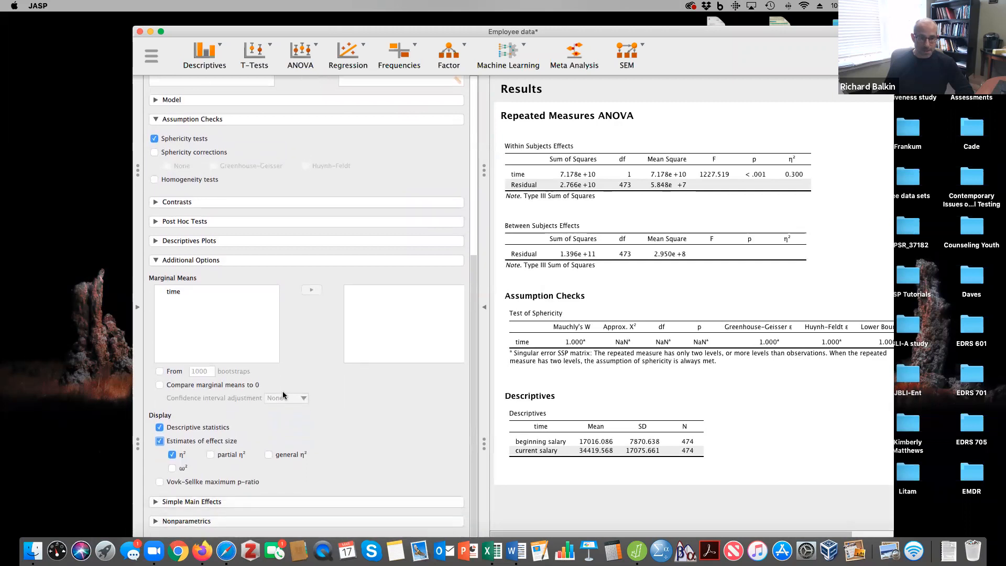
{"action": "left_click", "coordinate": [154, 222]}
{"action": "left_click", "coordinate": [173, 243]}
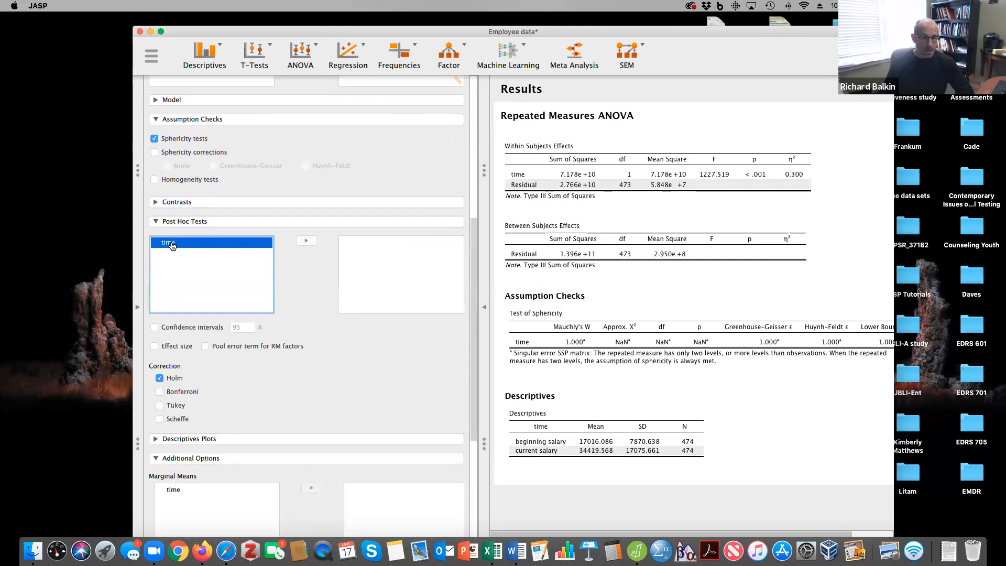
{"action": "left_click", "coordinate": [302, 240]}
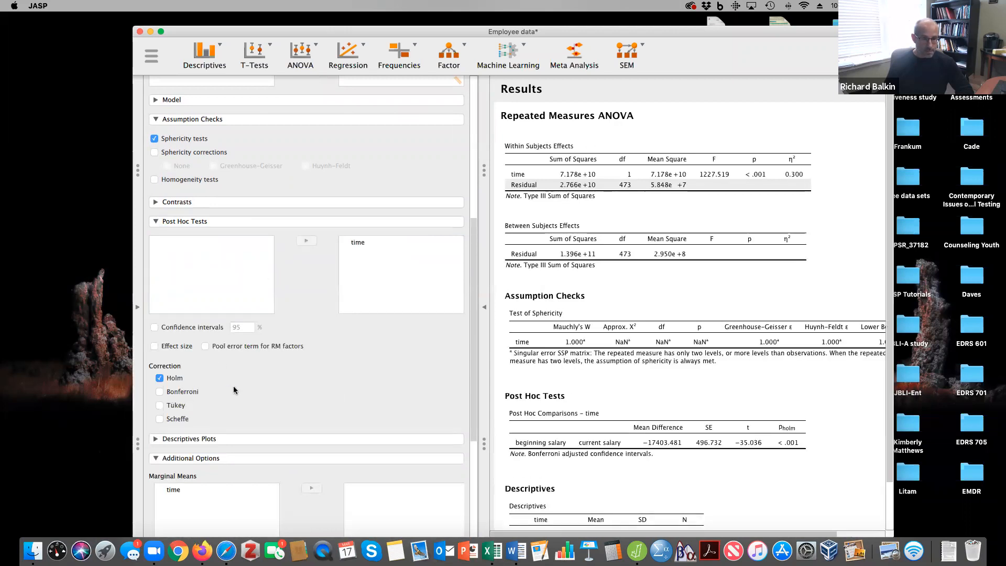
Remove the Holm correction from the post hoc tests and include the effect size
{"action": "left_click", "coordinate": [160, 377]}
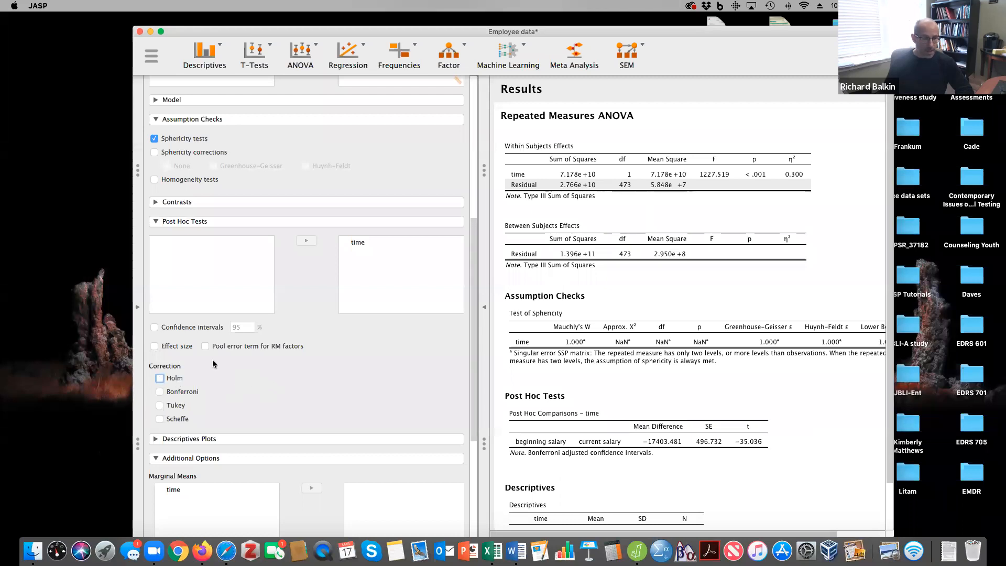
{"action": "left_click", "coordinate": [154, 346]}
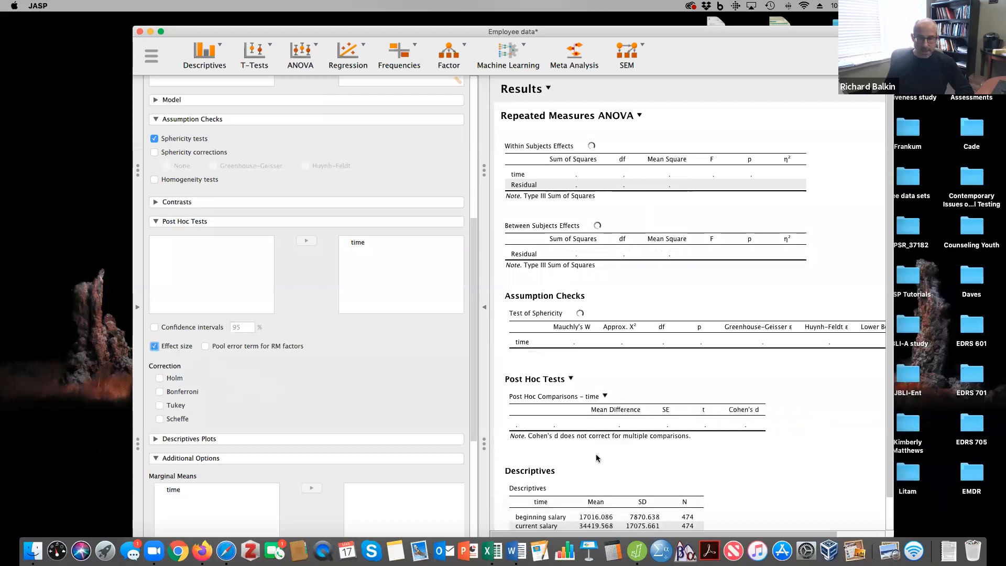
{"action": "scroll", "coordinate": [672, 386], "scroll_direction": "down", "scroll_amount": 2}
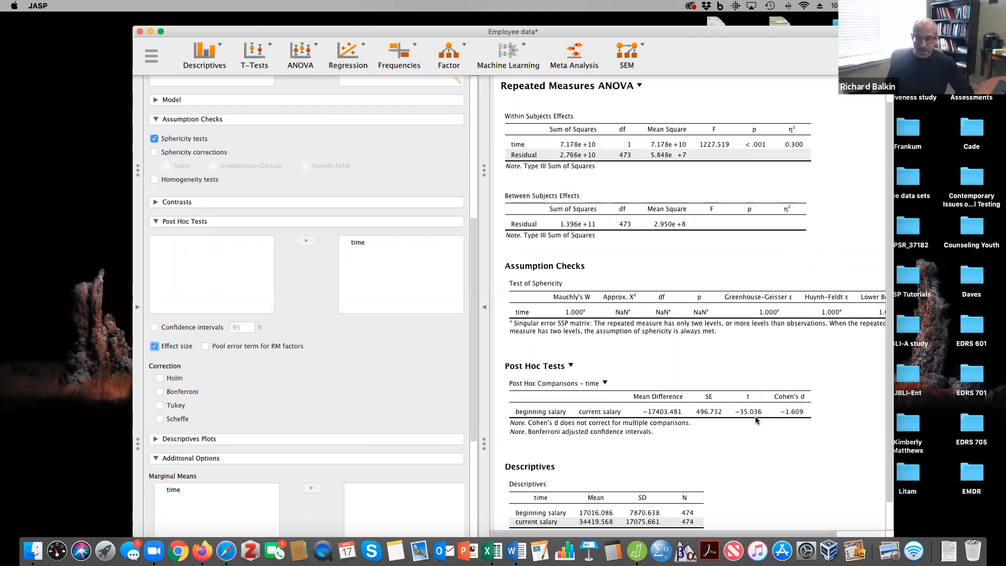
Switch to Calculator and square 35.036 to compare the post hoc t value with the ANOVA's F value
{"action": "left_click", "coordinate": [613, 551]}
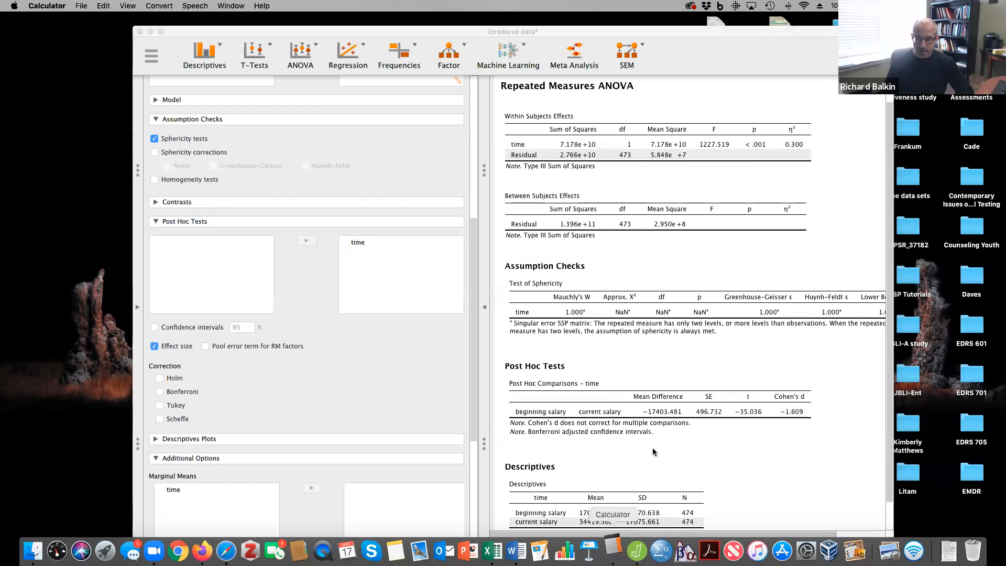
{"action": "type", "text": "35"}
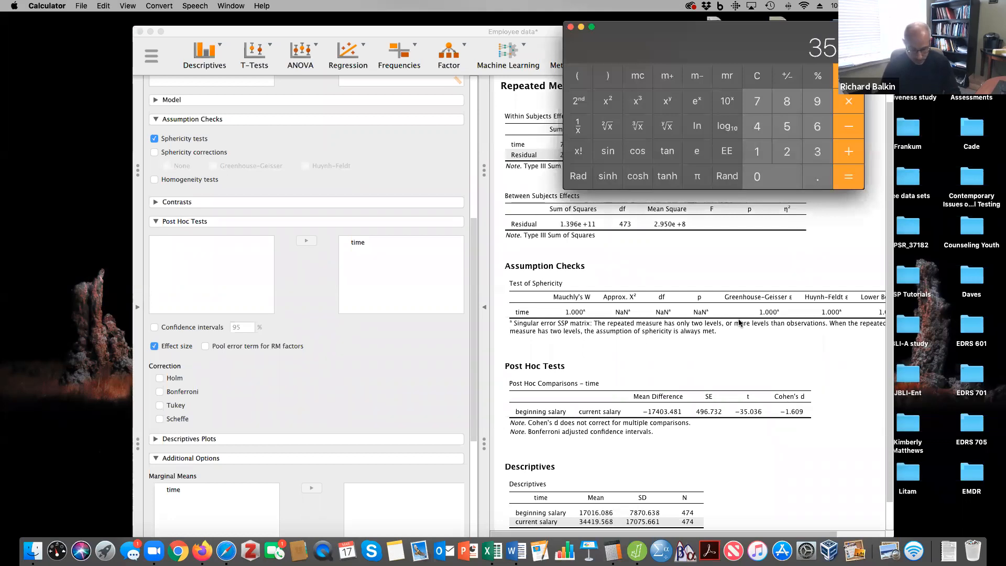
{"action": "type", "text": ".03"}
{"action": "left_click", "coordinate": [610, 101]}
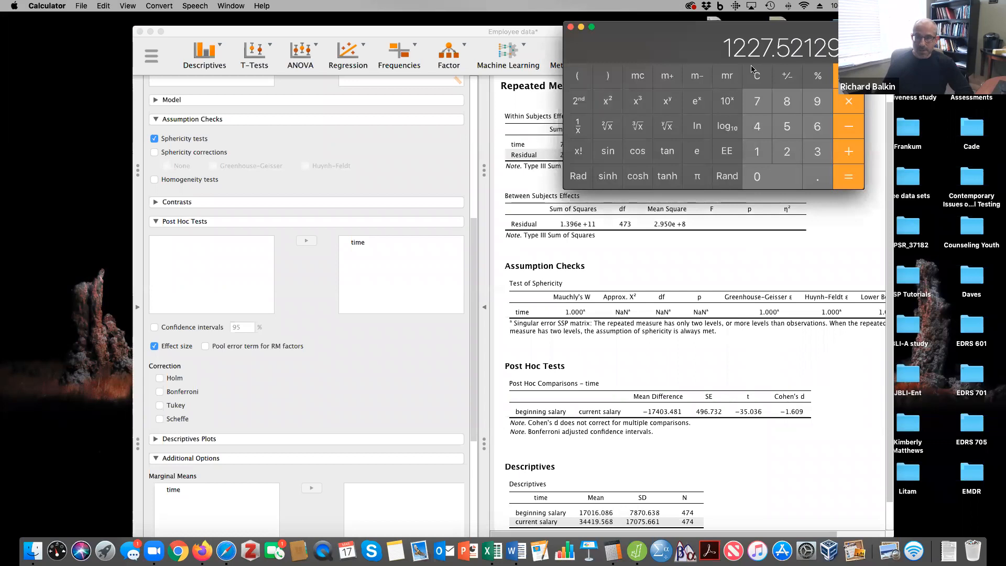
{"action": "left_click_drag", "start_coordinate": [694, 36], "coordinate": [635, 271]}
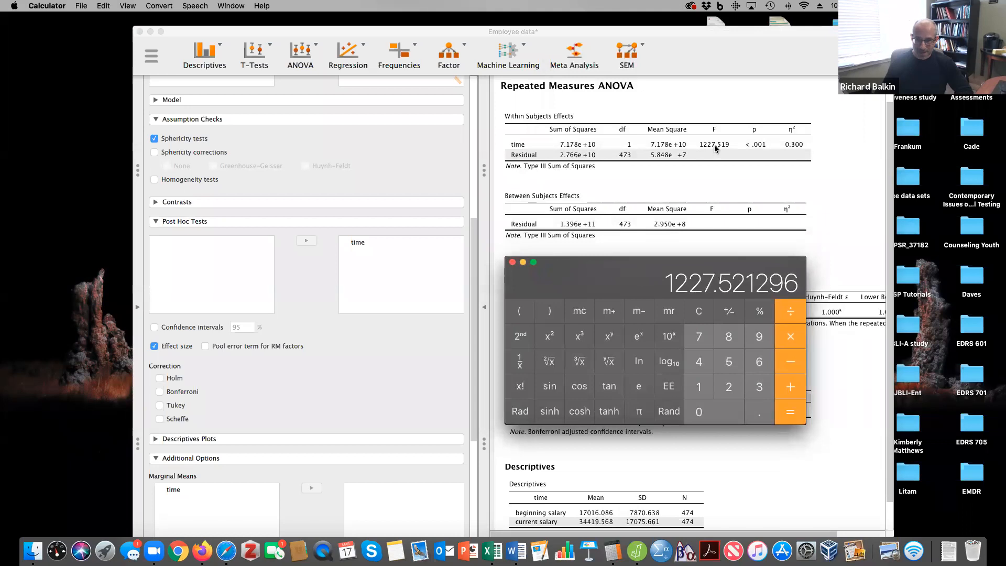
{"action": "left_click", "coordinate": [522, 262]}
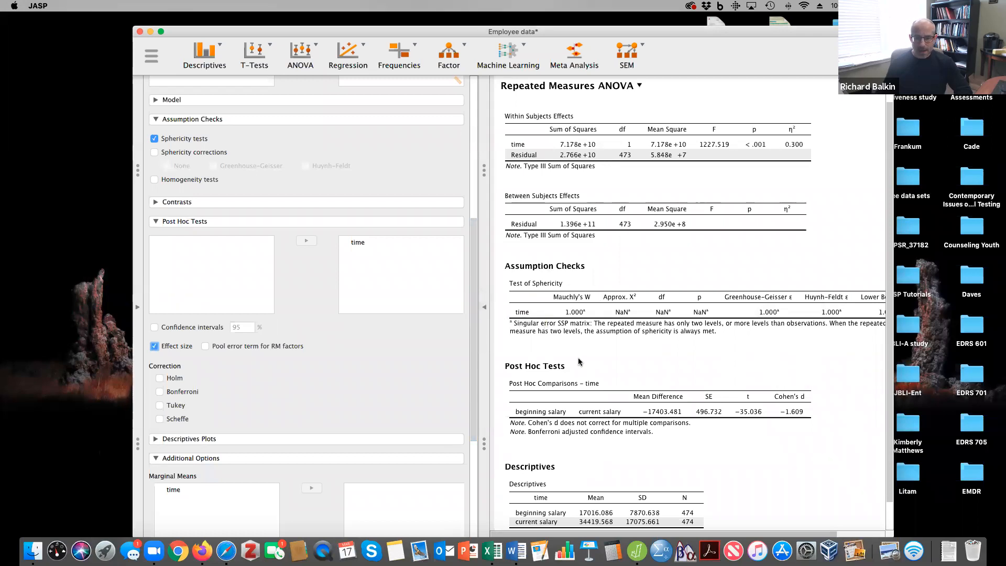
Add a paired samples t-test with salary and salbegin as the variable pair, including descriptives in the output
{"action": "left_click", "coordinate": [259, 48]}
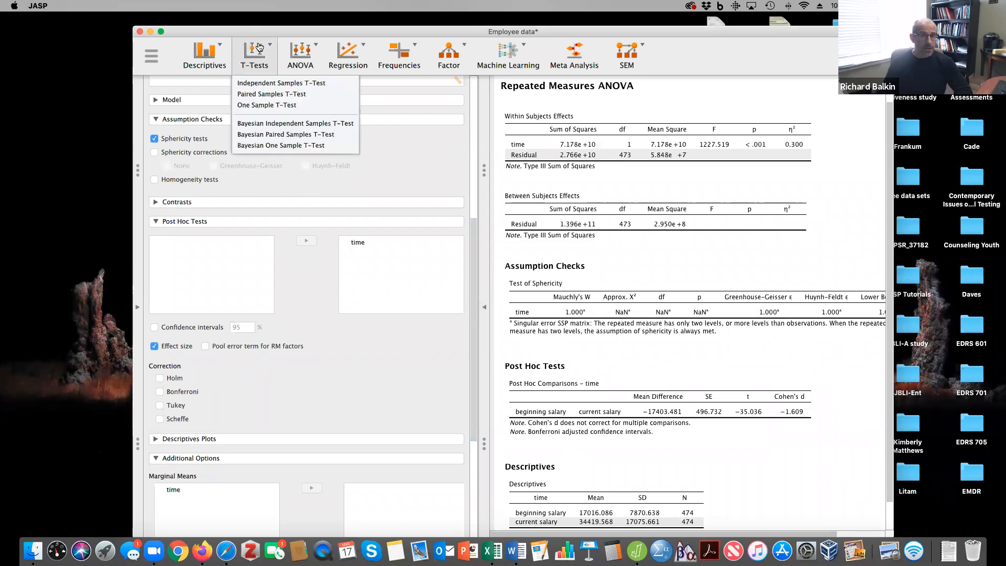
{"action": "left_click", "coordinate": [254, 94]}
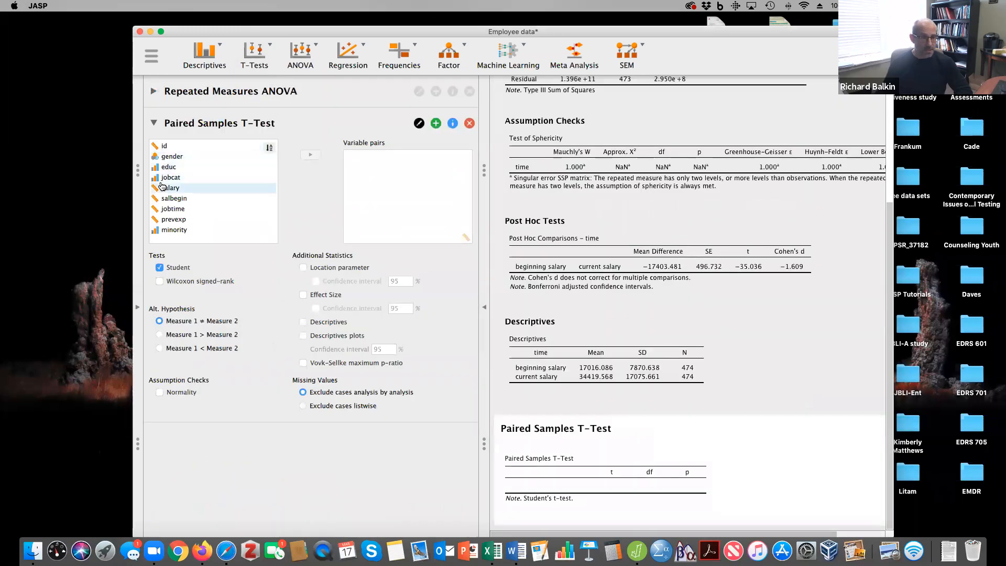
{"action": "left_click", "coordinate": [168, 190]}
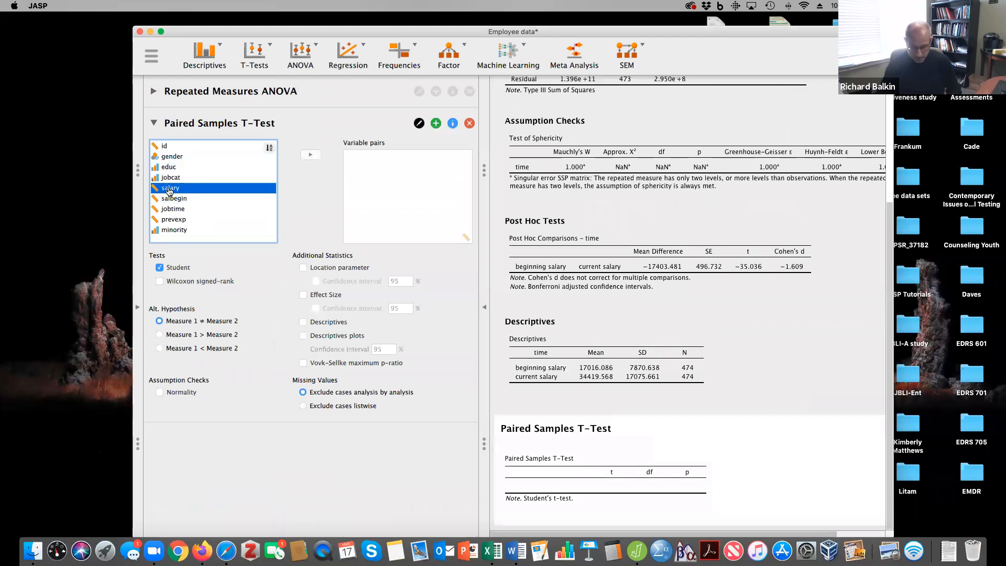
{"action": "key", "text": "shift+Down"}
{"action": "double_click", "coordinate": [169, 190]}
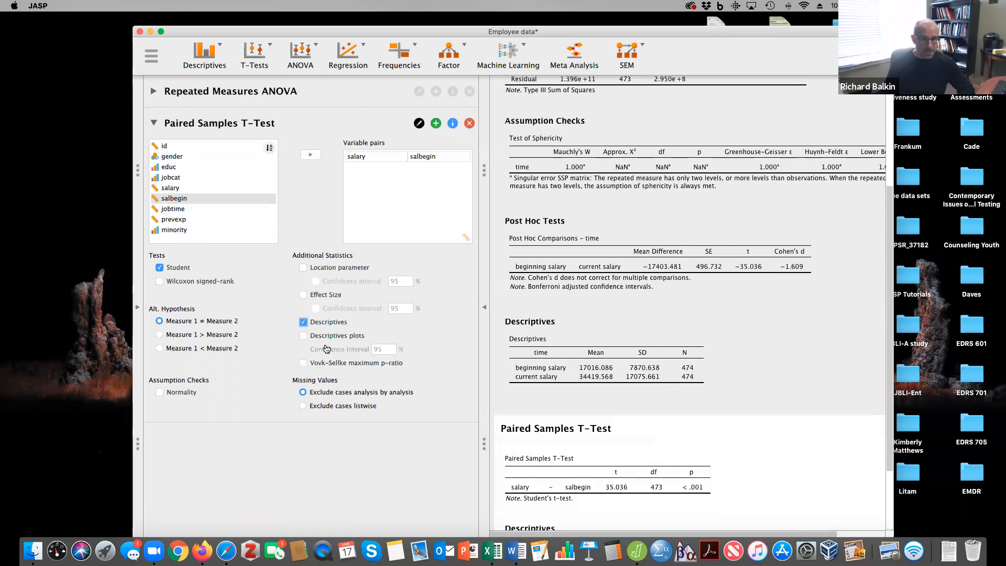
Include the effect size in the paired t-test output, and compare the results at full width with the repeated measures ANOVA tables
{"action": "left_click", "coordinate": [303, 295]}
{"action": "scroll", "coordinate": [616, 419], "scroll_direction": "down", "scroll_amount": 3}
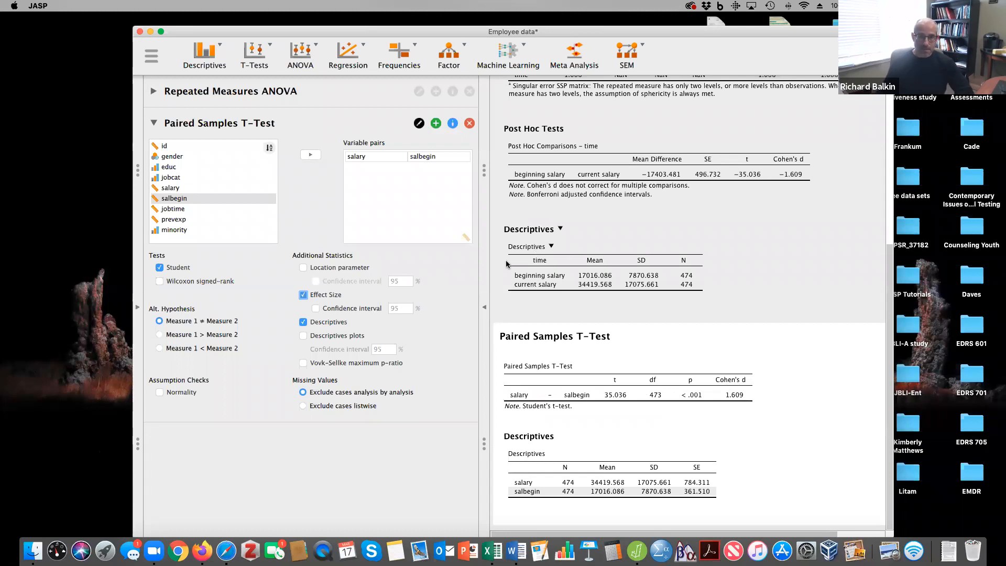
{"action": "left_click", "coordinate": [482, 309]}
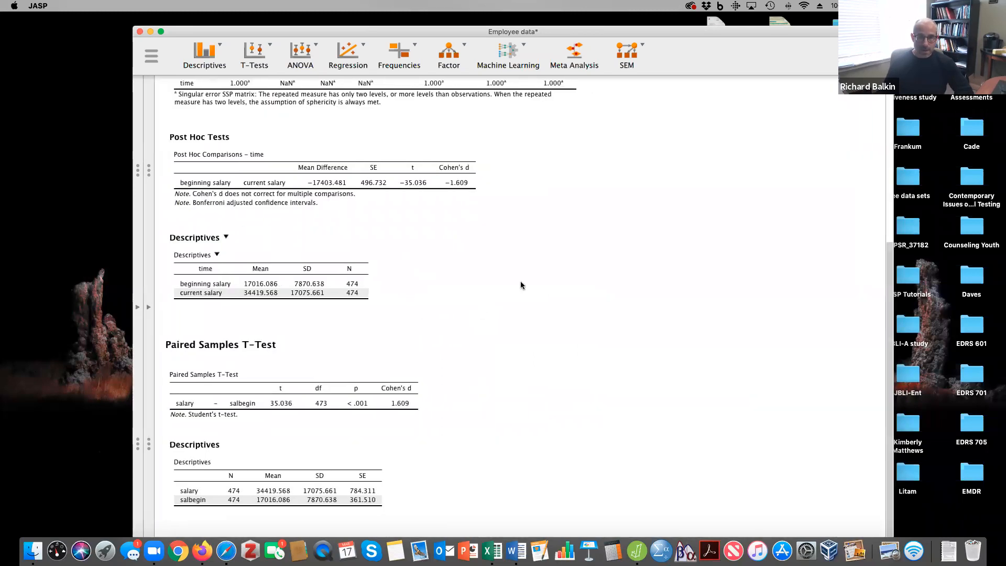
{"action": "scroll", "coordinate": [540, 162], "scroll_direction": "up", "scroll_amount": 10}
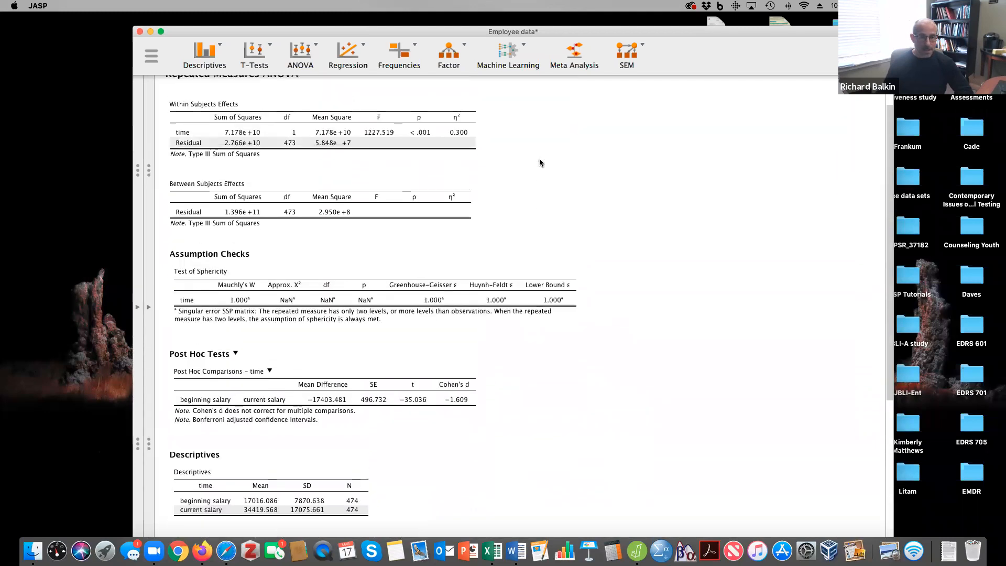